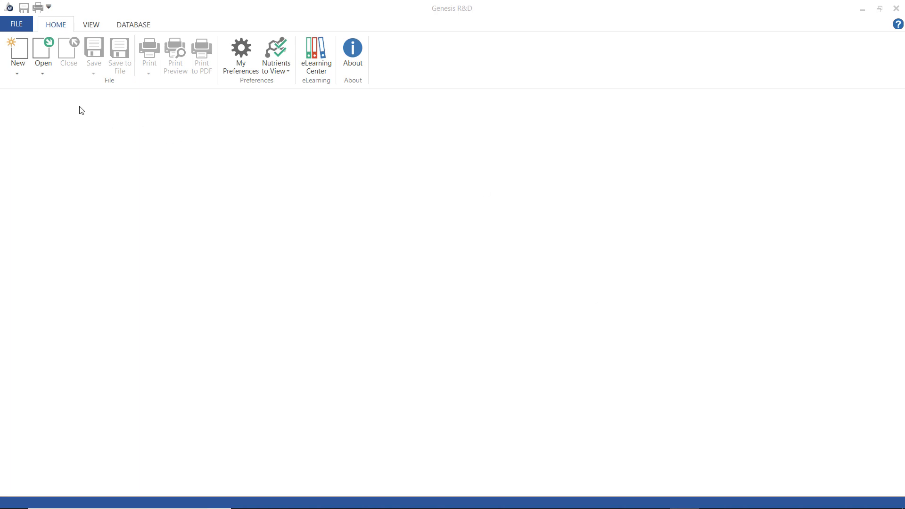
- Create a new recipe named 'Seasoned Peas' whose serving is defined by weight as 85 grams
click(25, 76)
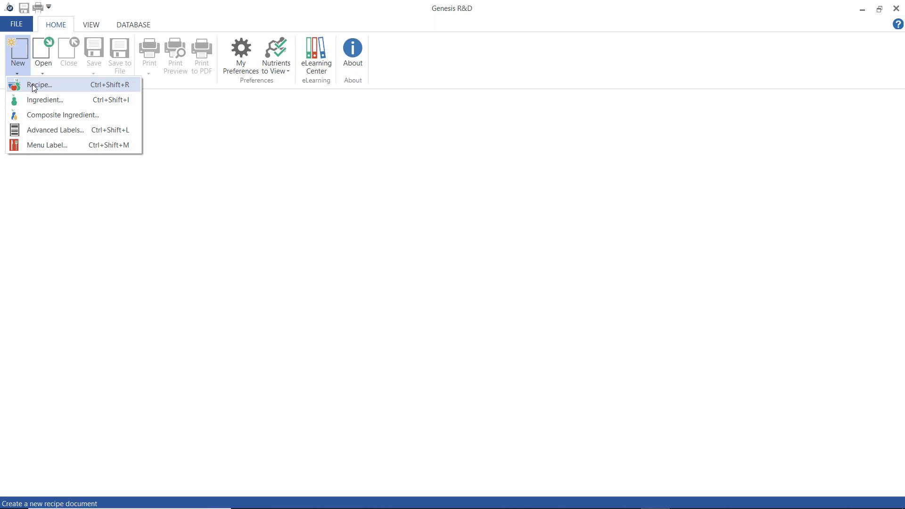
click(32, 85)
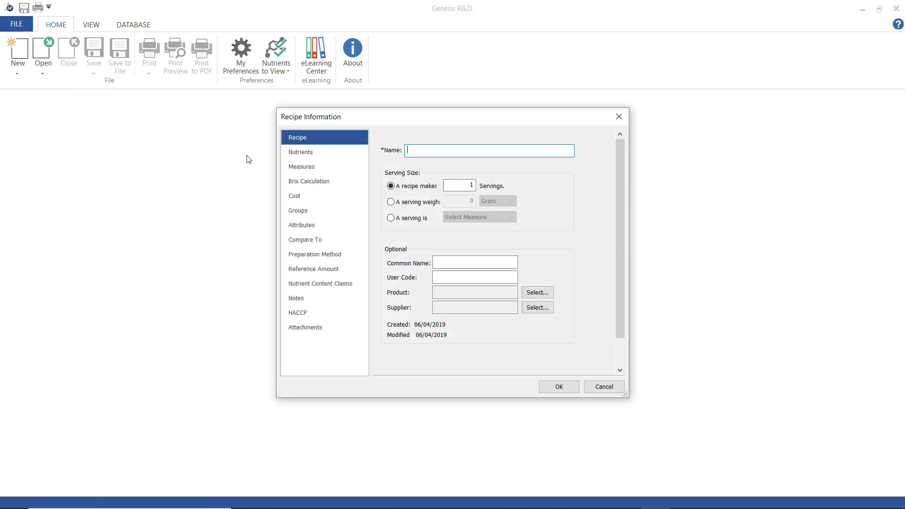
text(Seasoned Peas)
click(391, 202)
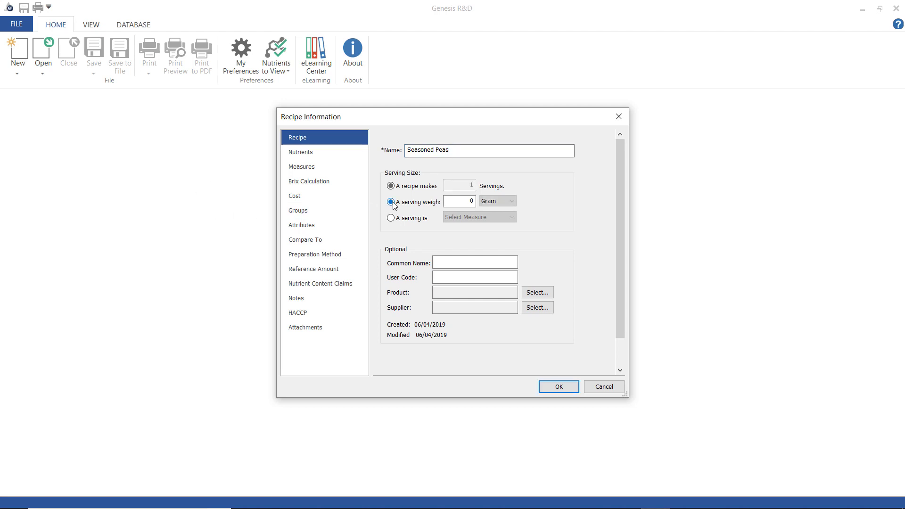
click(463, 197)
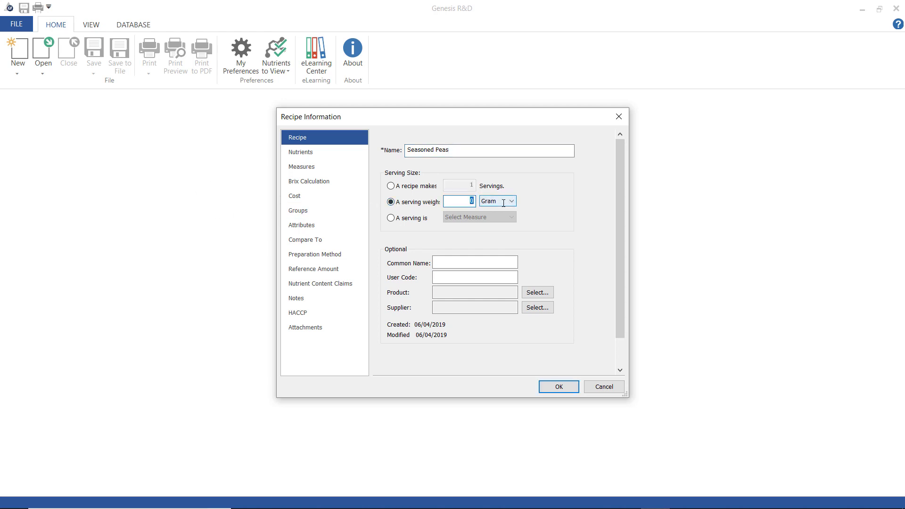
text(5)
key(BackSpace)
text(85)
click(559, 386)
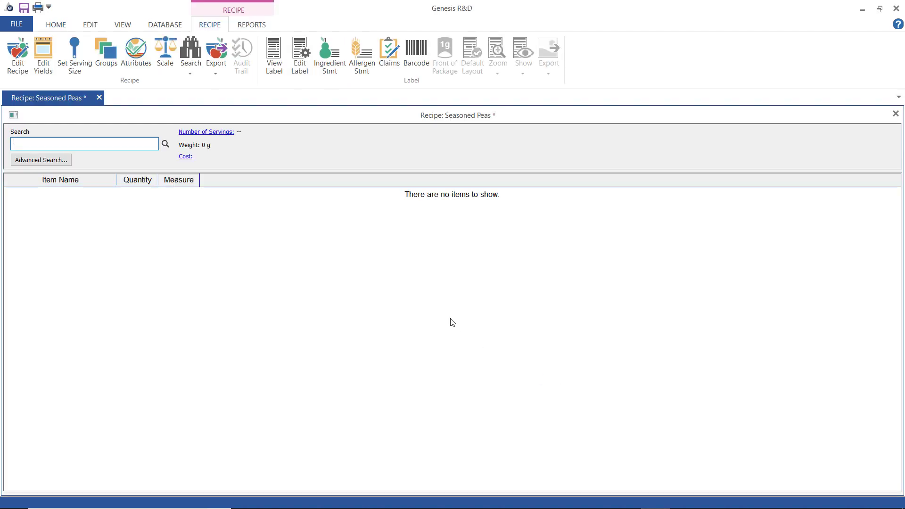
- Search 'peas froz' and add 1 cup of boiled frozen peas
text(peas froz)
key(Return)
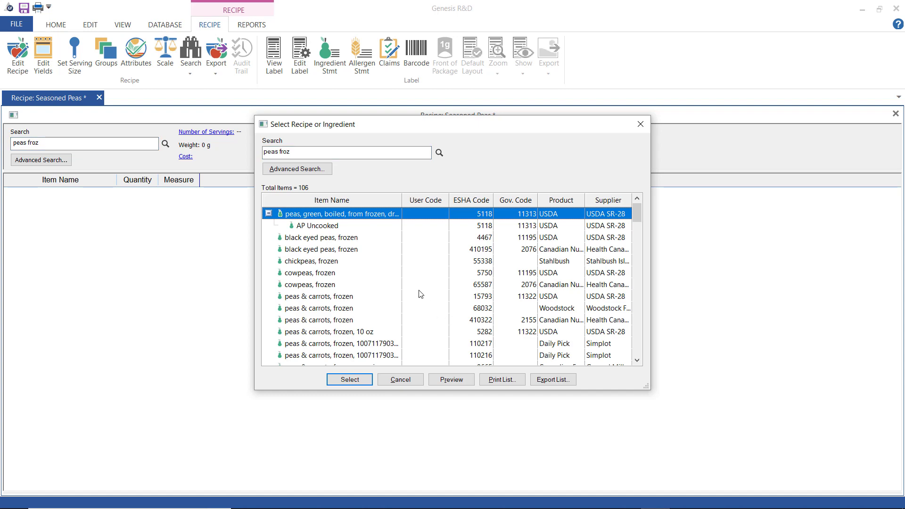
double_click(355, 215)
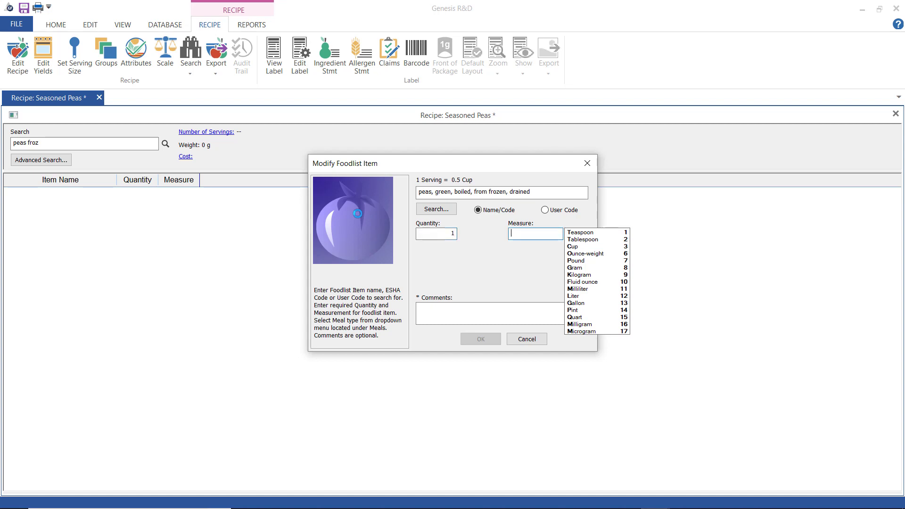
text(3)
key(Return)
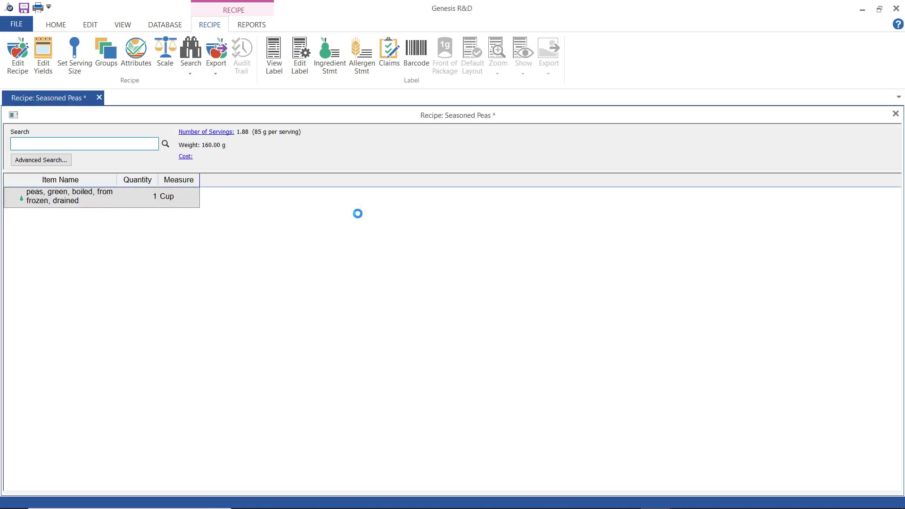
- Search 'table salt' and add 1 teaspoon of table salt
text(table salt)
key(Return)
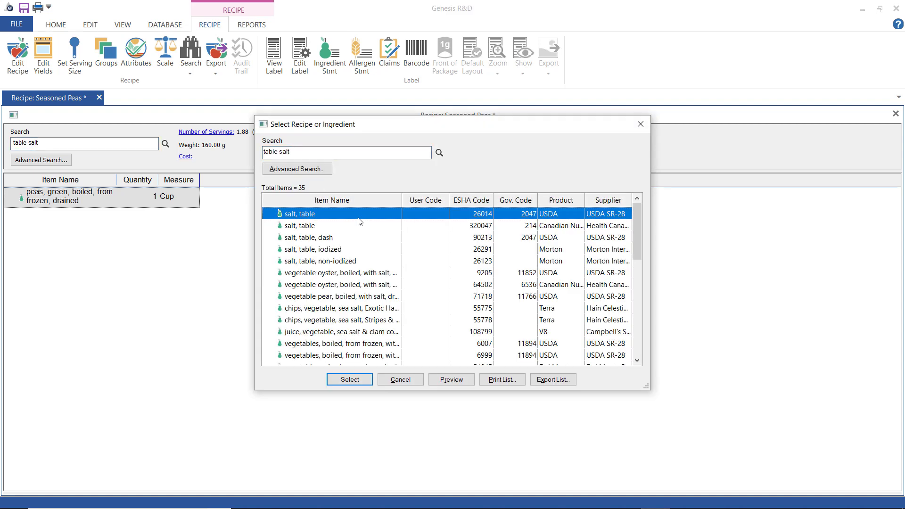
double_click(342, 214)
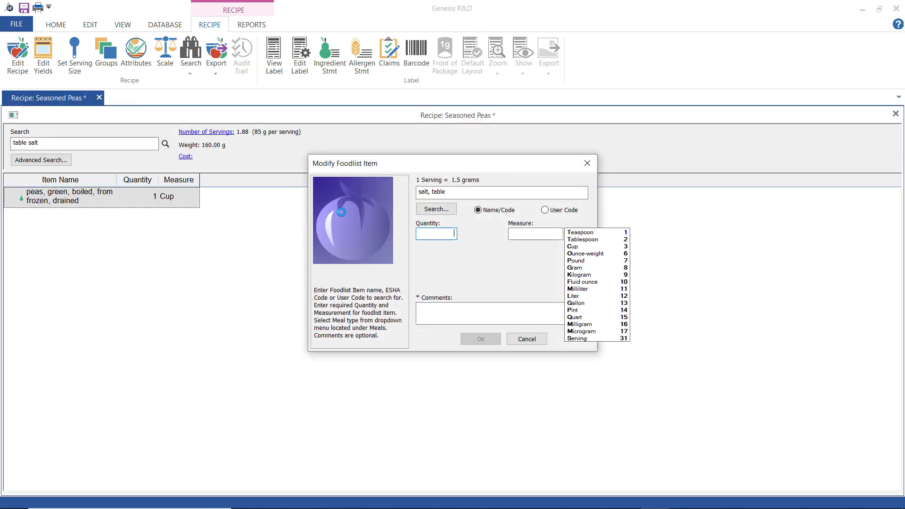
key(Tab)
key(Return)
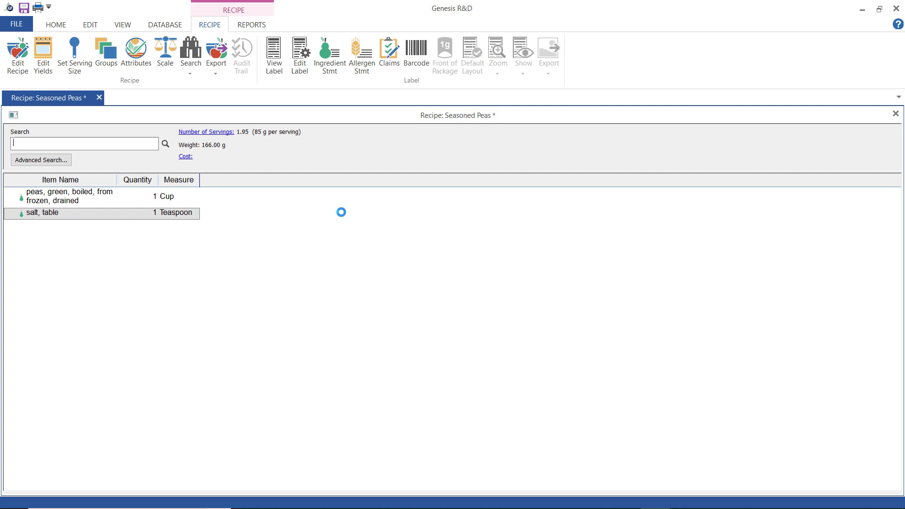
- Search 'butter 80' and add 1/4 cup of spreadable 75-80% fat butter
text(butter 80)
key(Return)
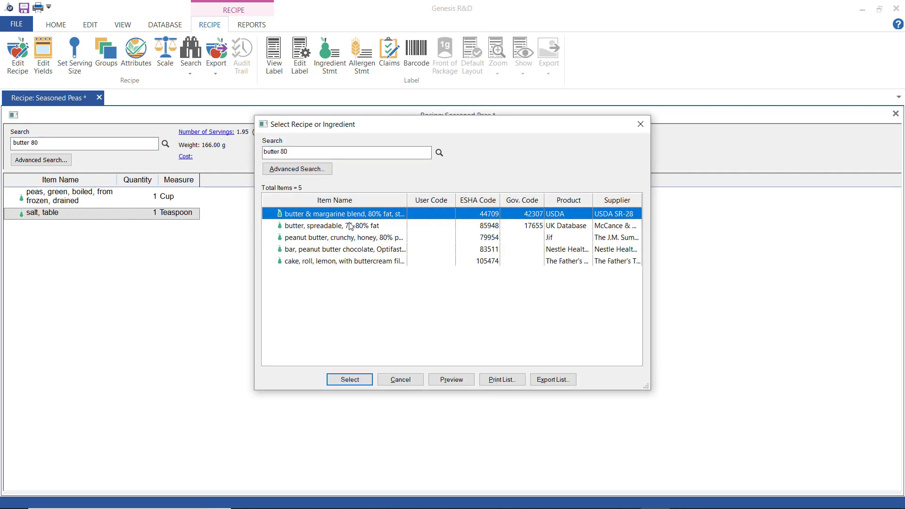
key(Down)
key(Return)
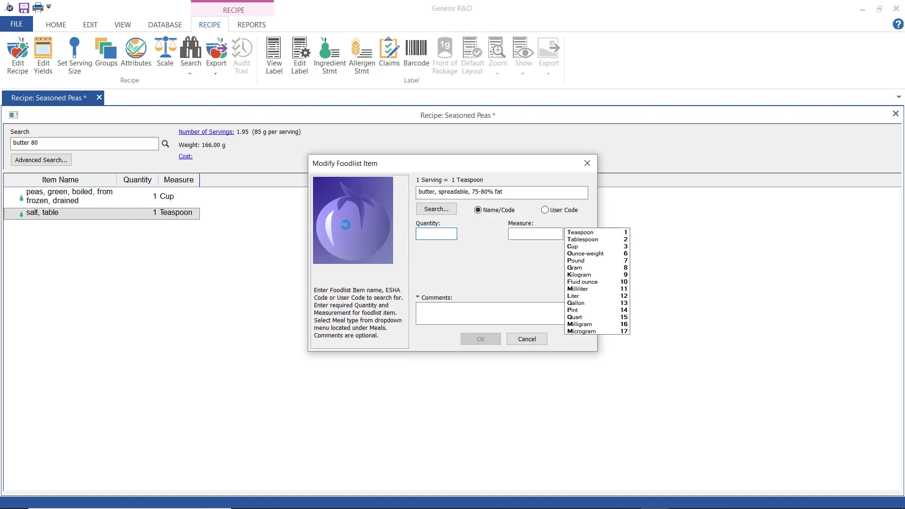
text(.25)
key(BackSpace)
key(BackSpace)
key(BackSpace)
text(1/4)
click(579, 247)
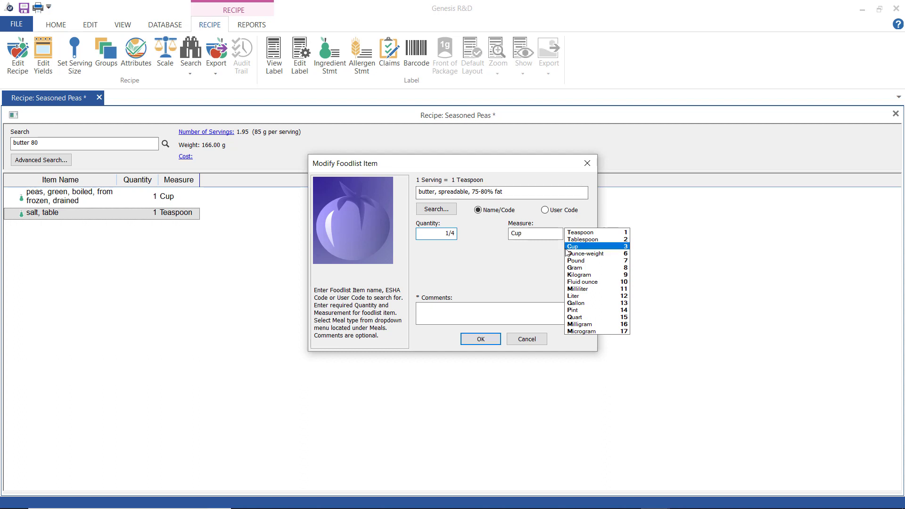
click(481, 340)
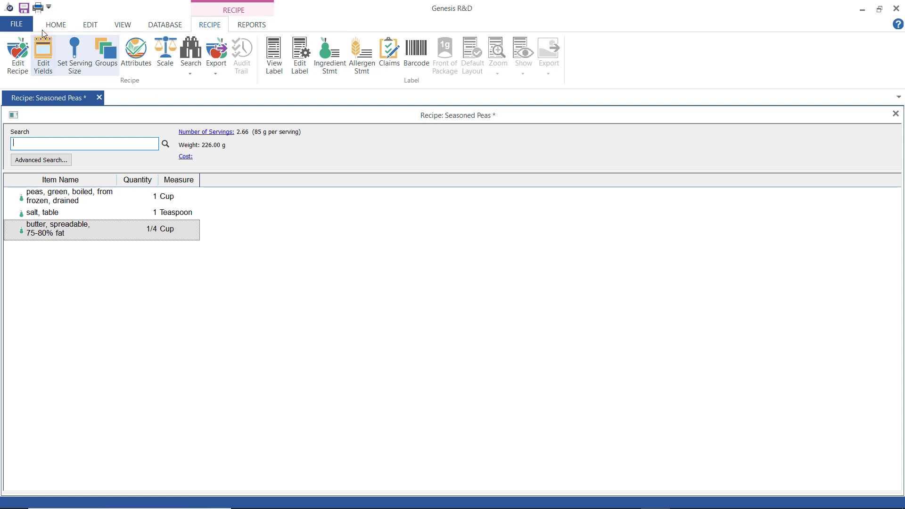
- Save the recipe as Seasoned Peas and open a Multi-Column nutrient report
click(30, 7)
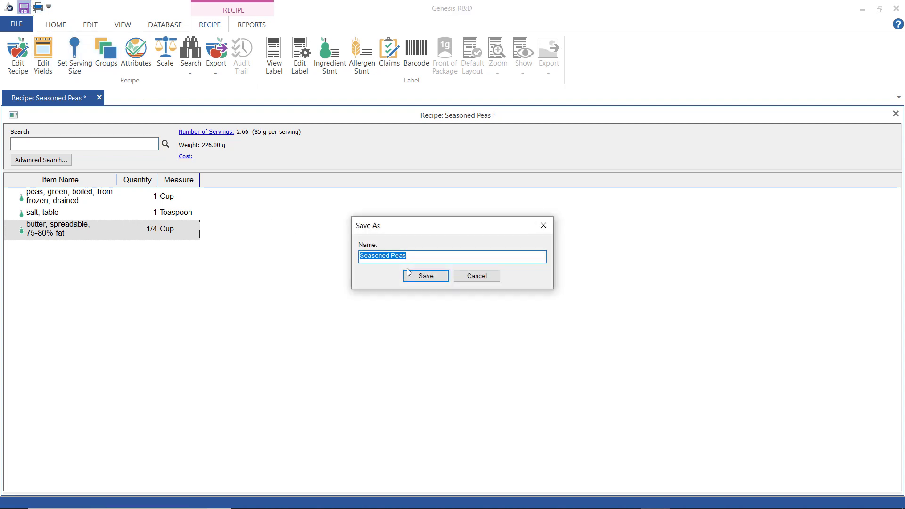
click(424, 278)
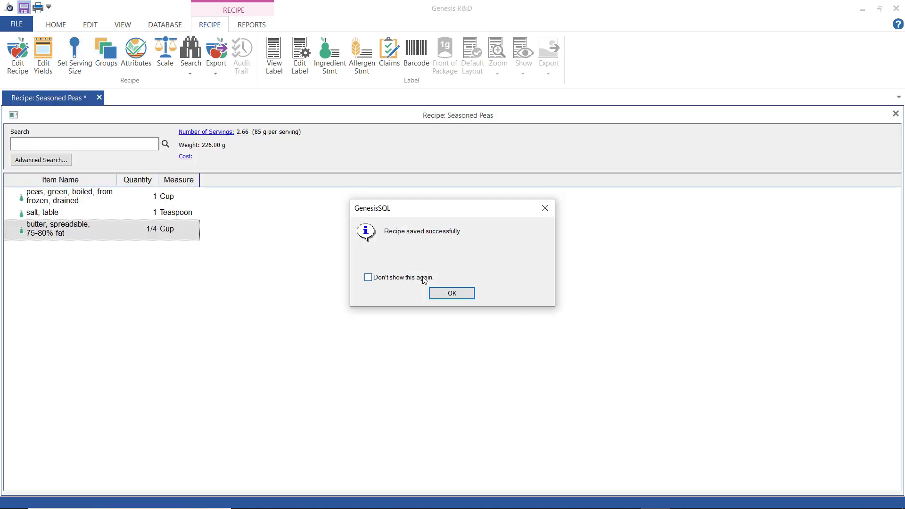
click(452, 294)
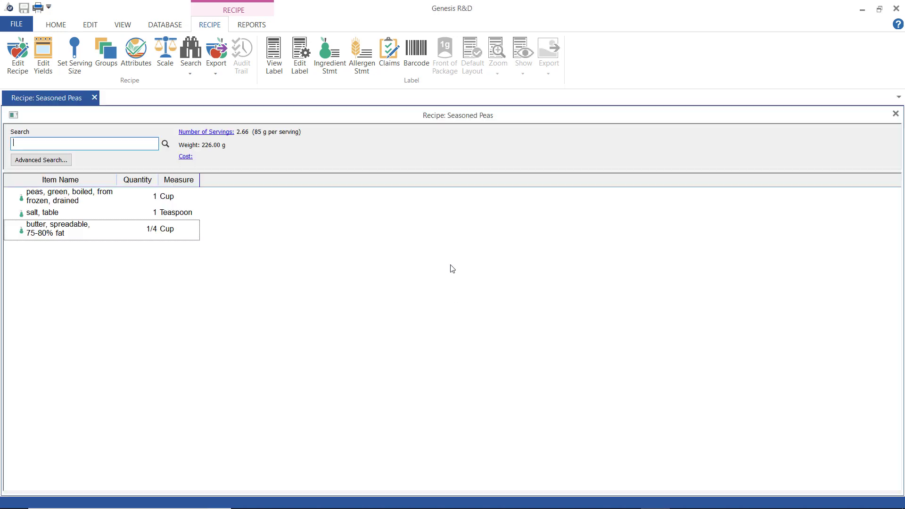
click(252, 25)
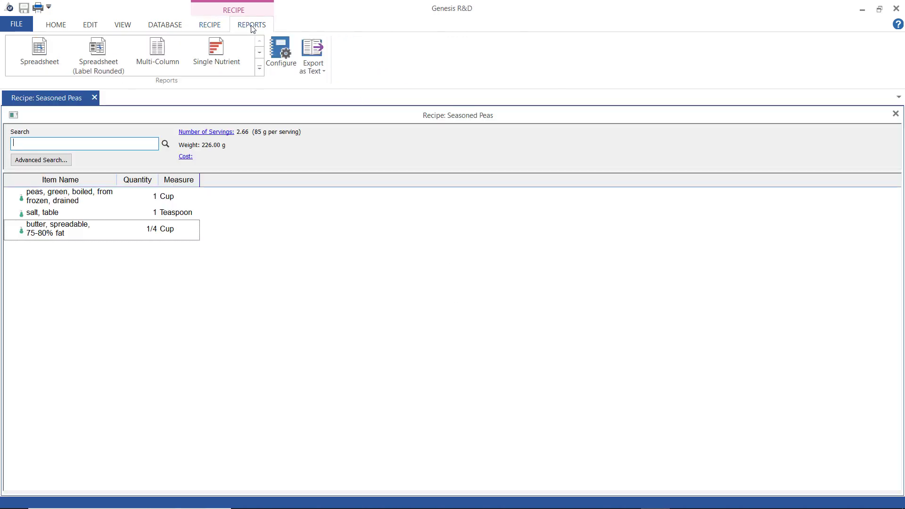
click(165, 52)
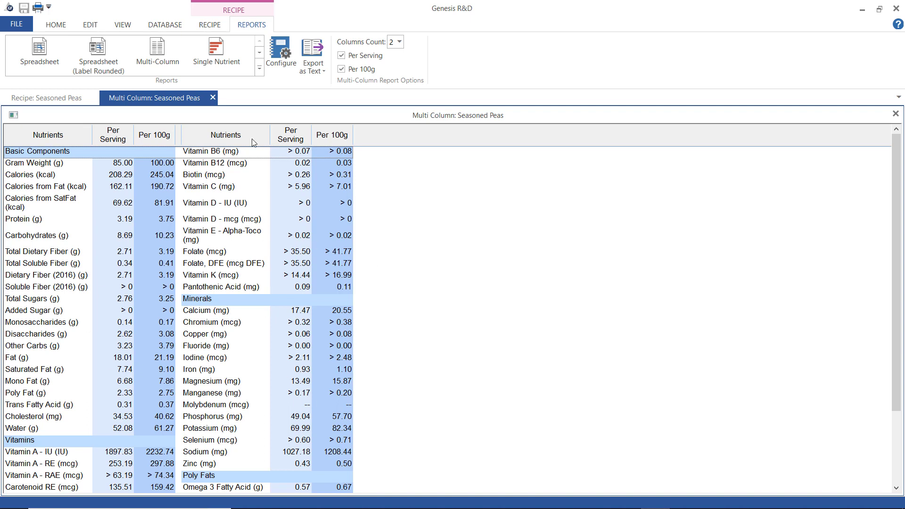
- Open the Recipe Information dialog for Seasoned Peas and shift it slightly left
click(210, 26)
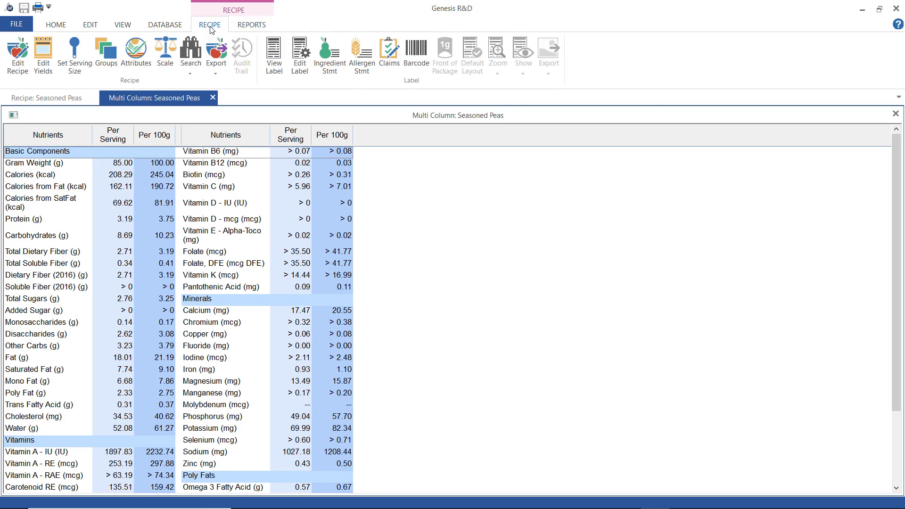
click(18, 49)
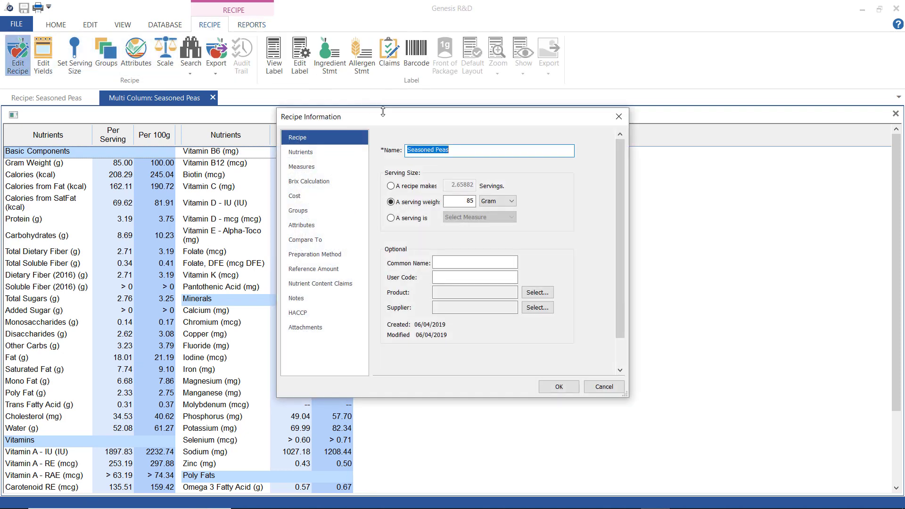
drag(385, 118, 329, 130)
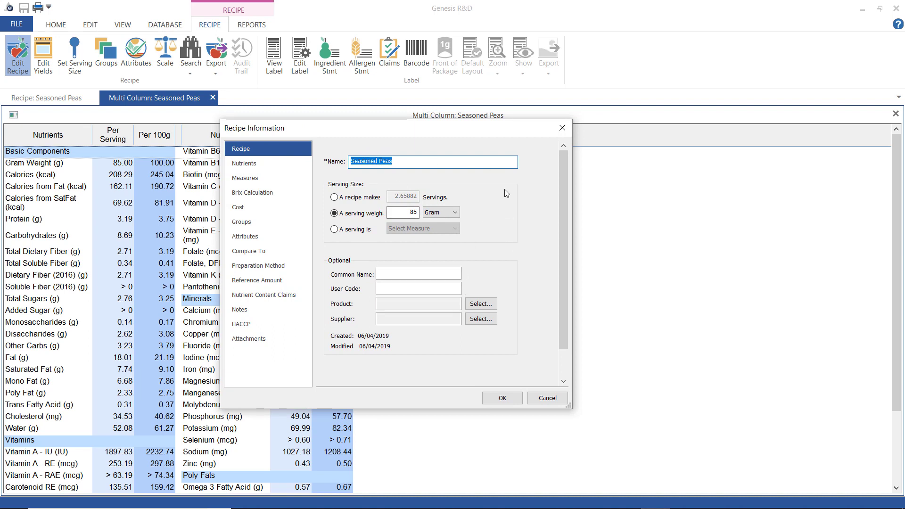
click(415, 278)
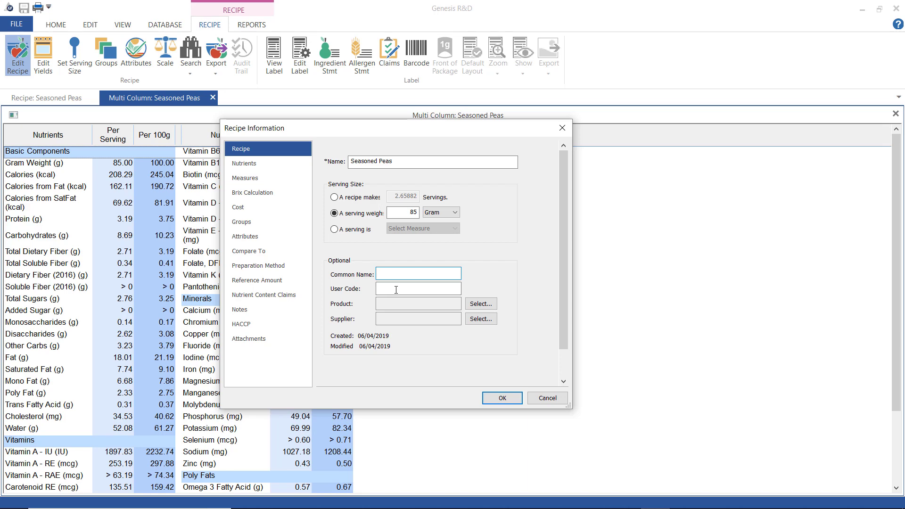
- Turn off Alphabetize Nutrients, override Calories with 210 kcal, and view the Measures page
click(265, 163)
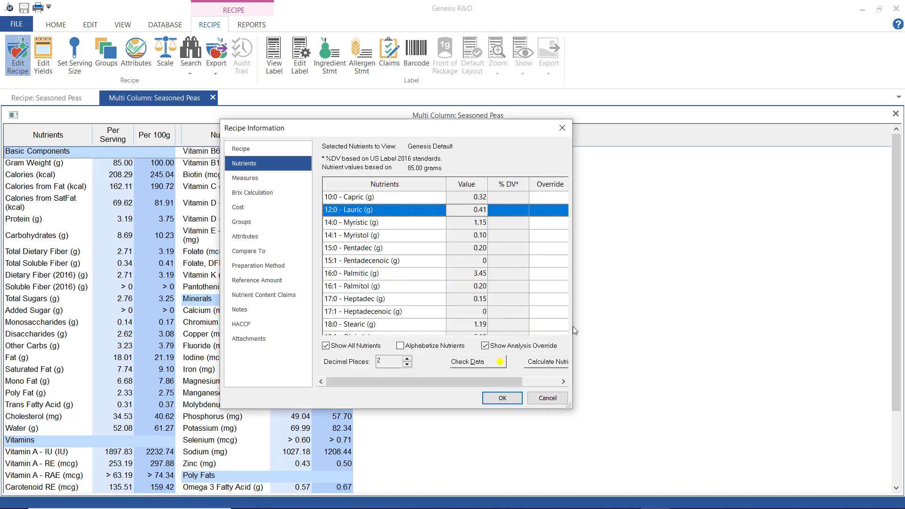
drag(572, 326, 678, 322)
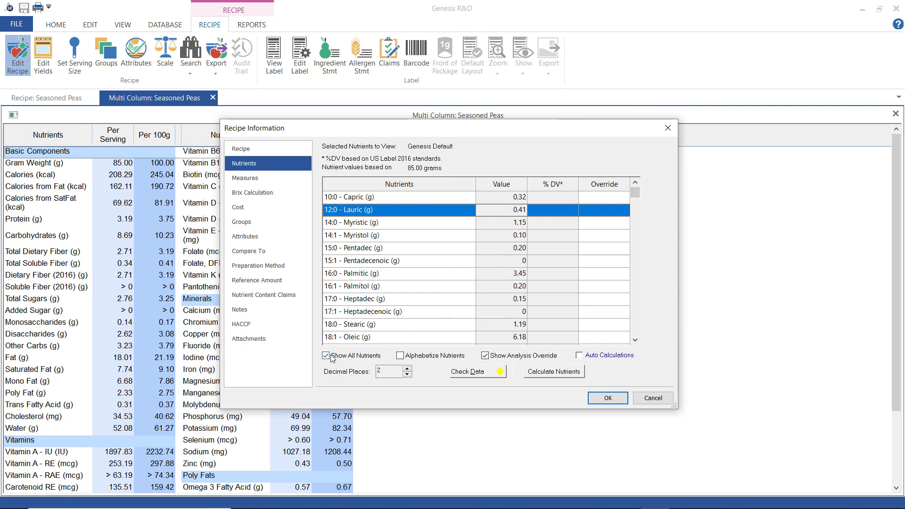
click(400, 356)
click(400, 356)
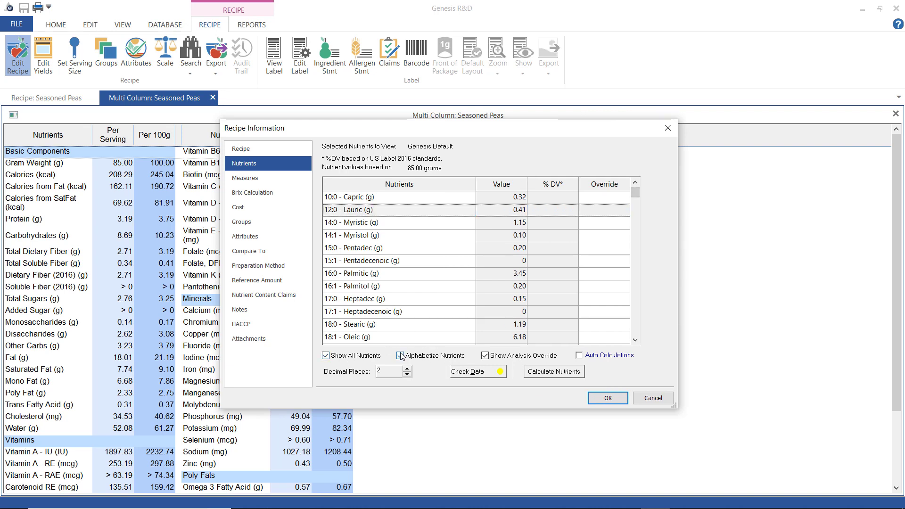
click(606, 223)
text(210)
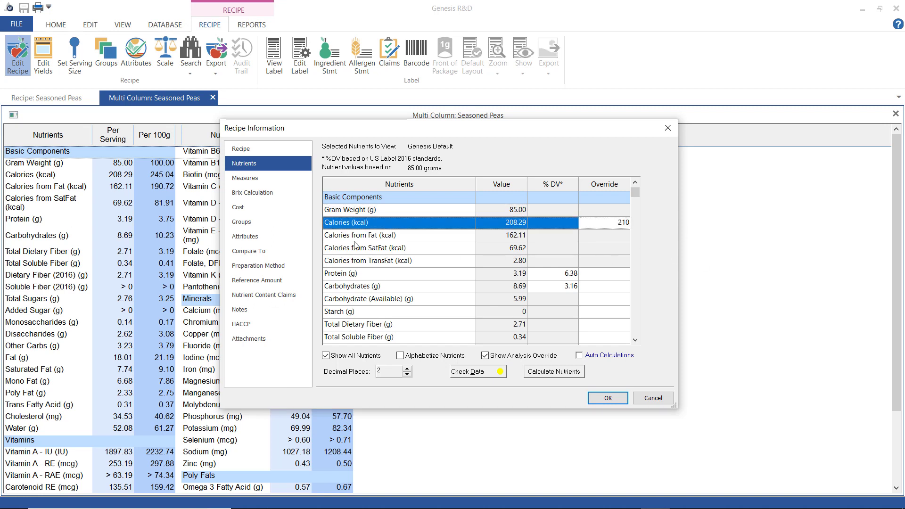
click(275, 181)
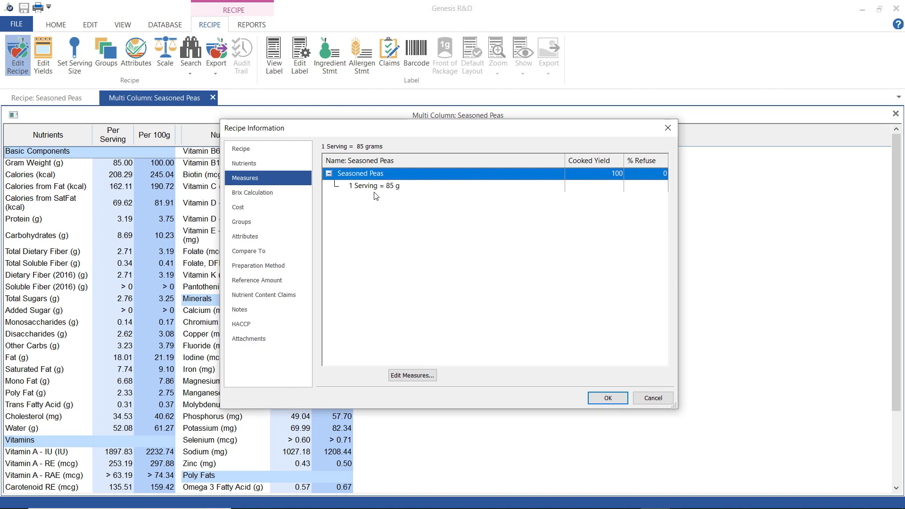
key(Tab)
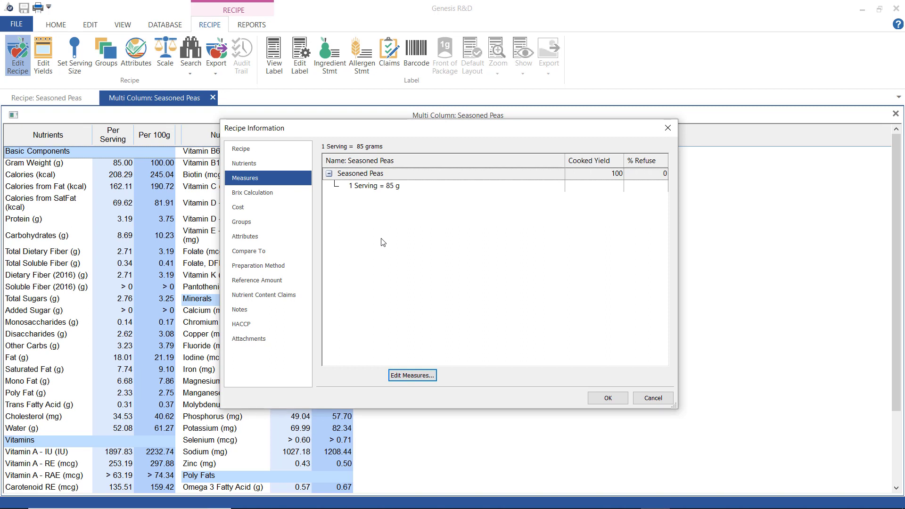
- Review the recipe's Brix Calculation, Cost, Groups and Attributes pages
click(276, 193)
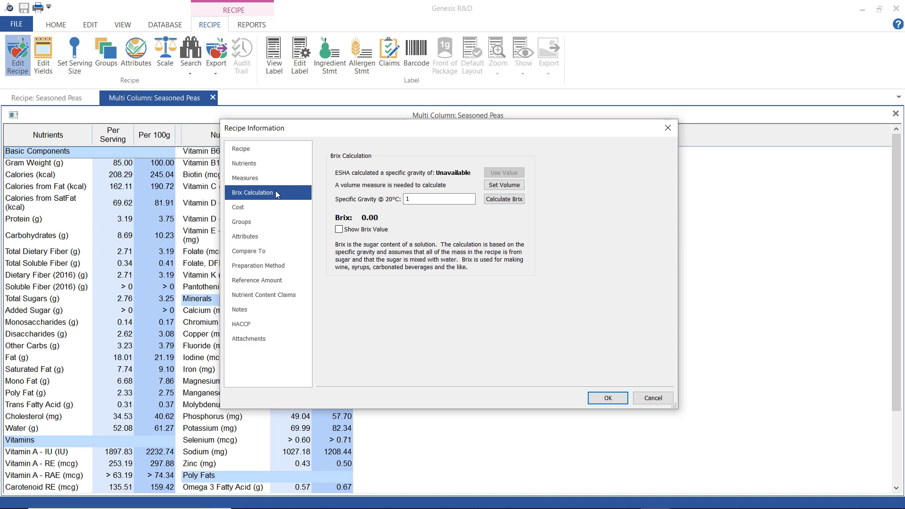
click(264, 206)
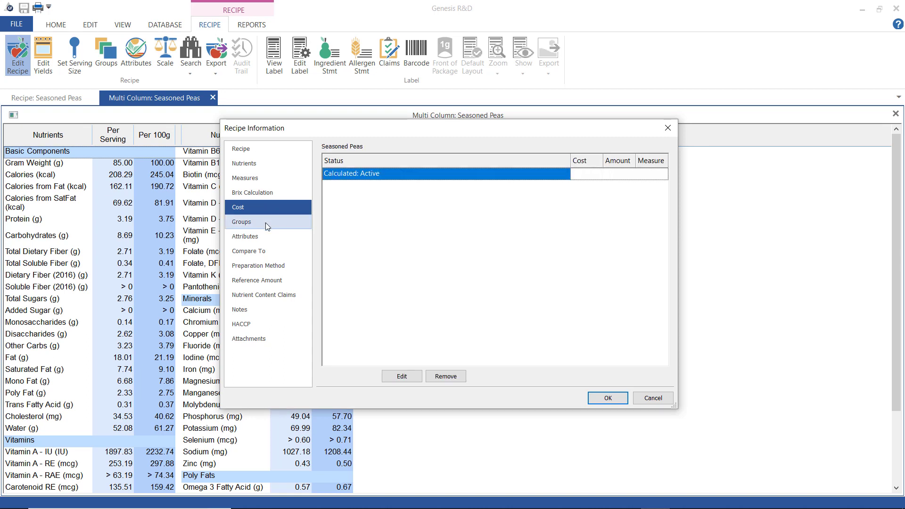
click(268, 227)
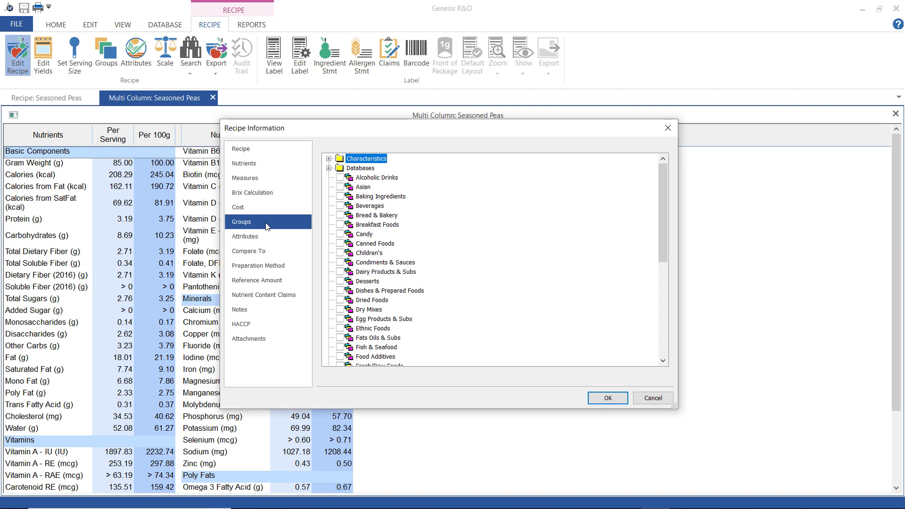
click(258, 240)
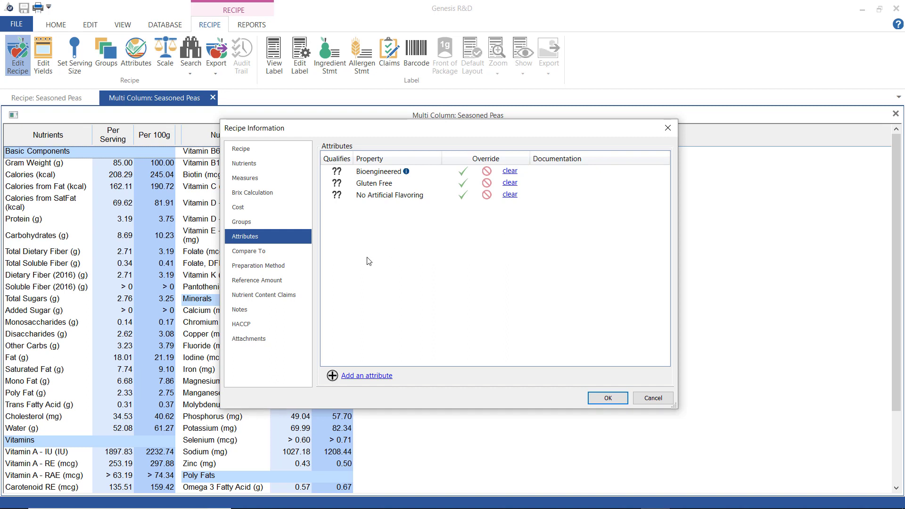
- Enable comparing the recipe to the US Label Adult (1990 NLEA) profile
click(265, 253)
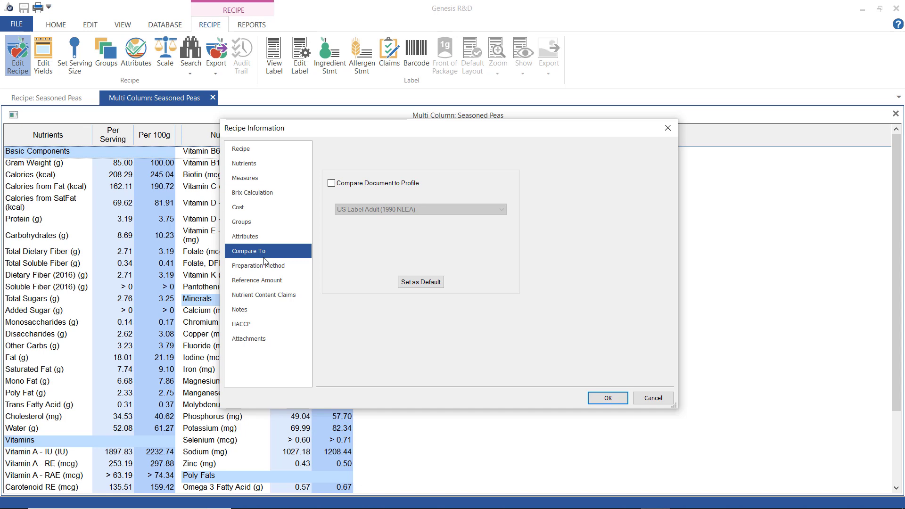
click(331, 182)
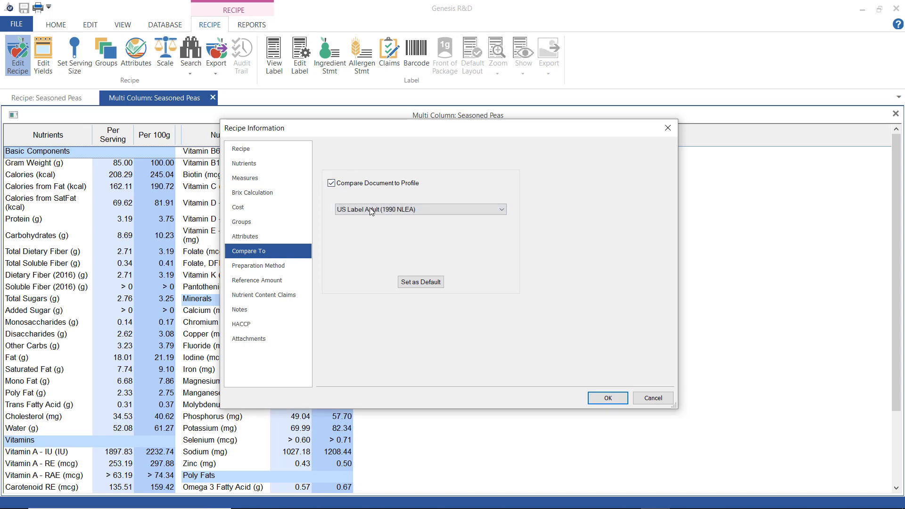
click(372, 211)
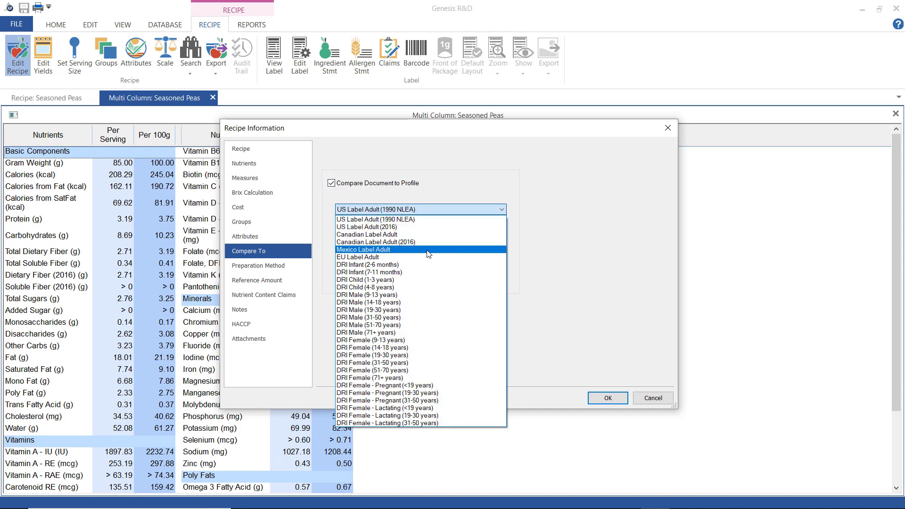
click(573, 255)
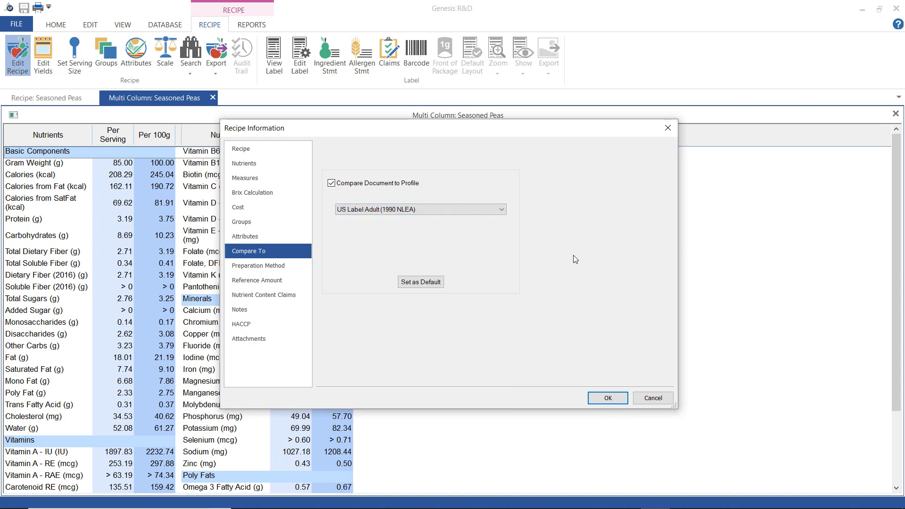
- Step through Preparation Method and Reference Amount to the Nutrient Content Claims page
click(271, 267)
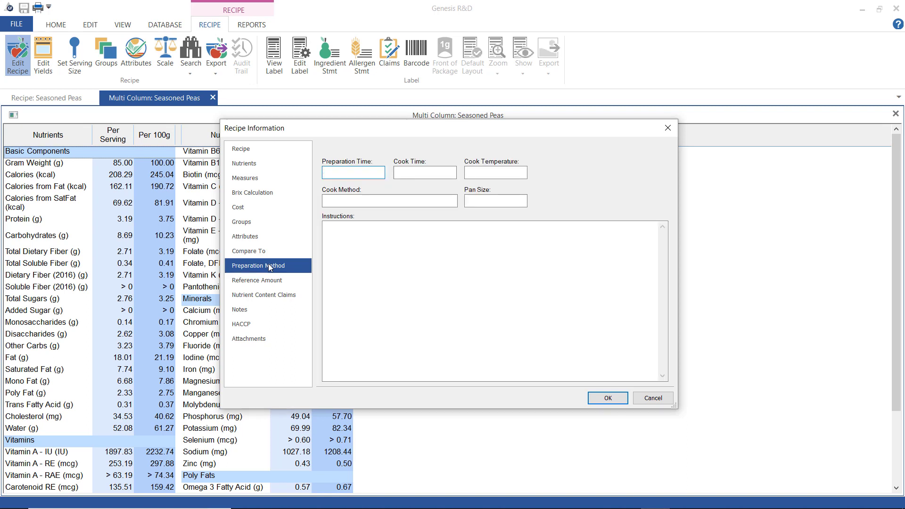
click(266, 284)
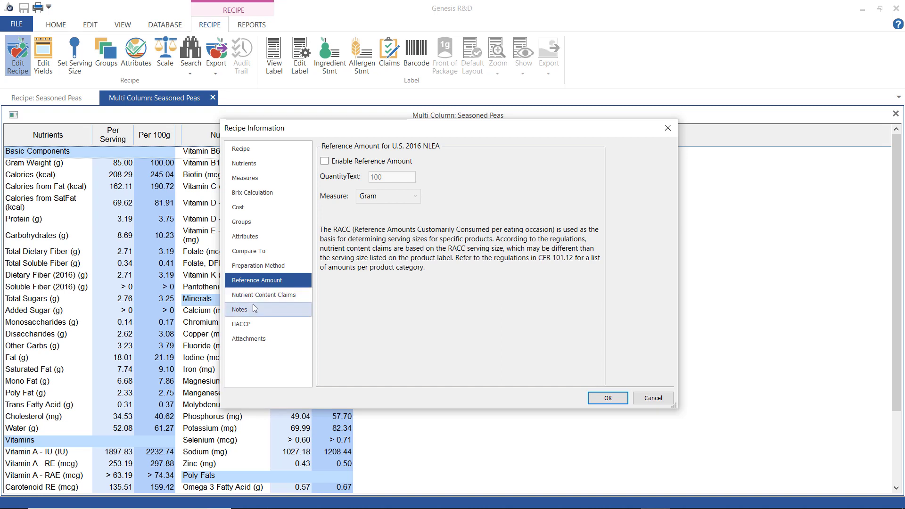
click(261, 296)
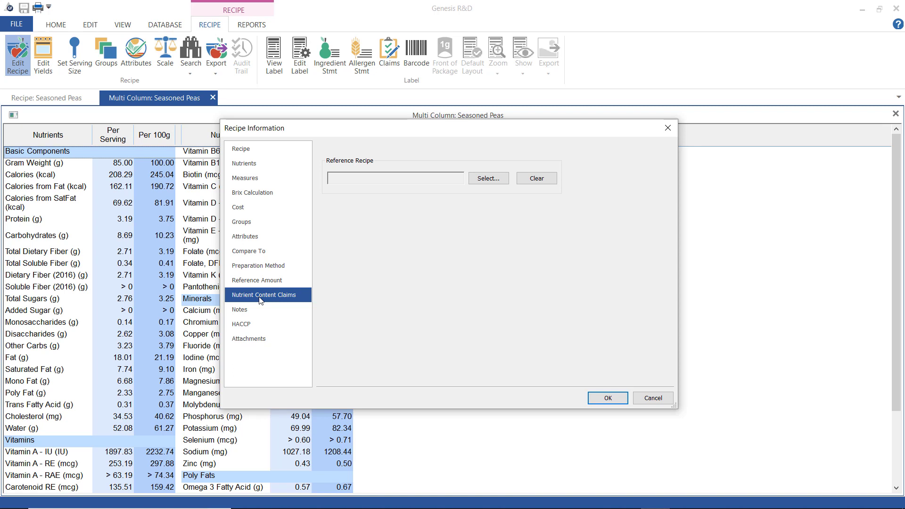
- Visit Notes and HACCP, then on Attachments browse for a file and cancel without attaching
click(245, 312)
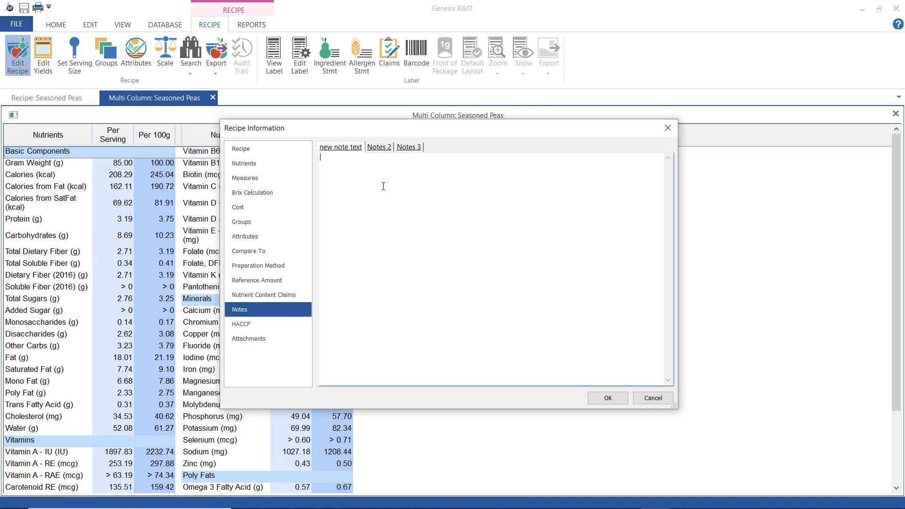
click(247, 325)
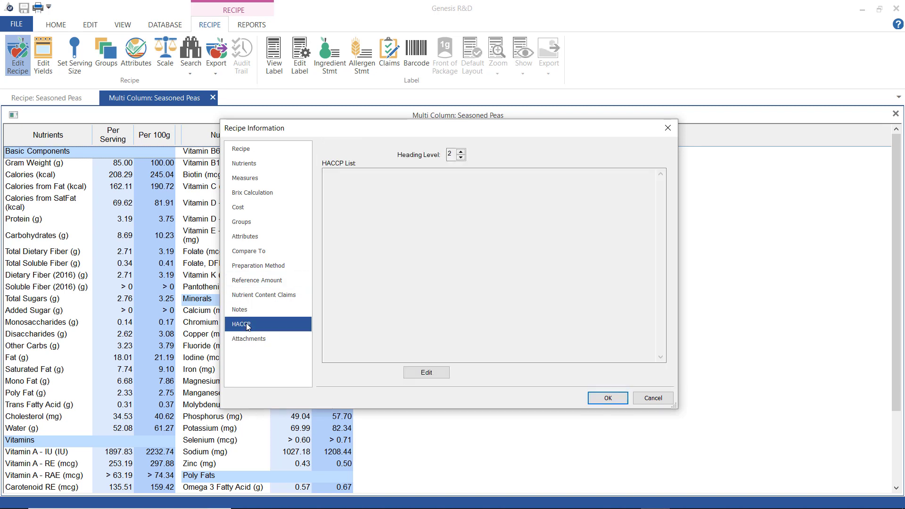
click(268, 338)
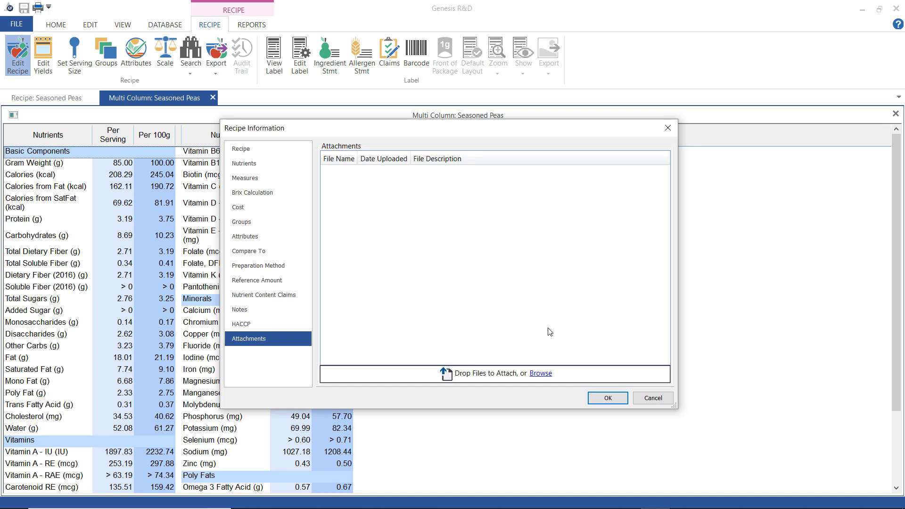
click(540, 374)
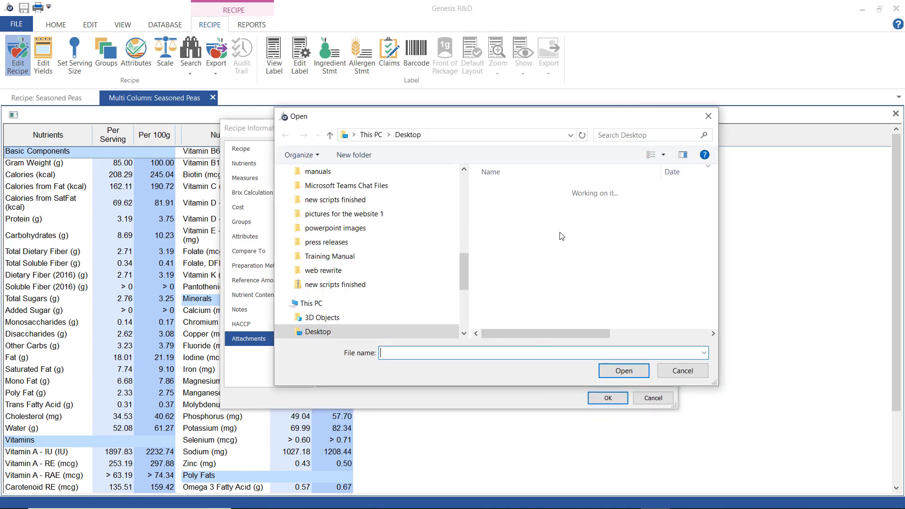
click(709, 116)
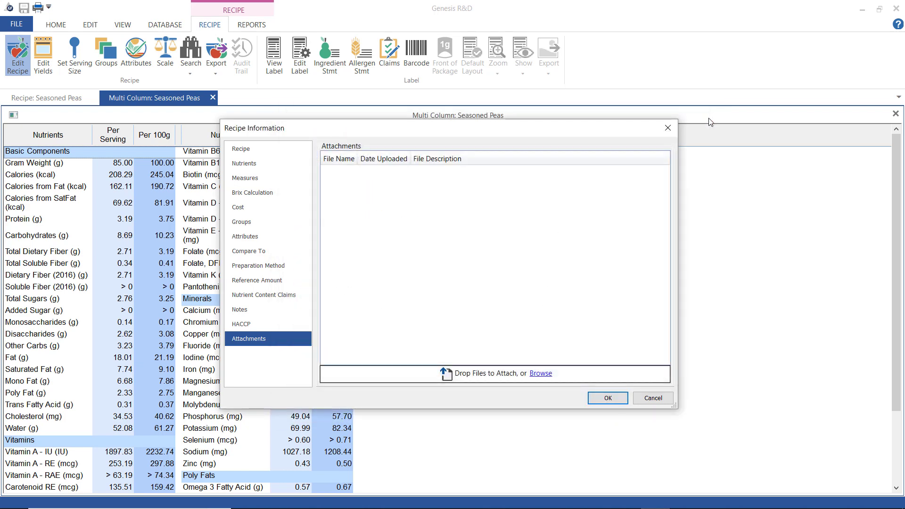